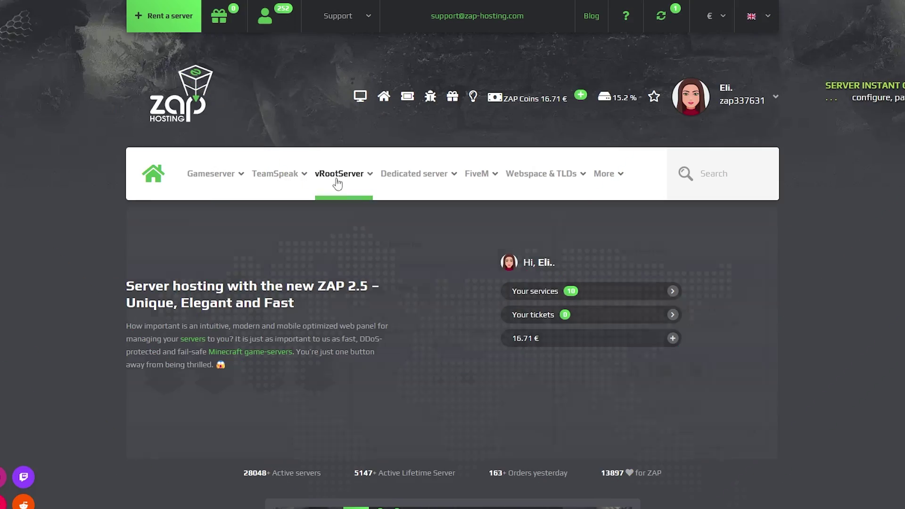
Open the Windows VPS configurator under VPS Hosting and review its options
{"action": "mouse_move", "coordinate": [337, 183]}
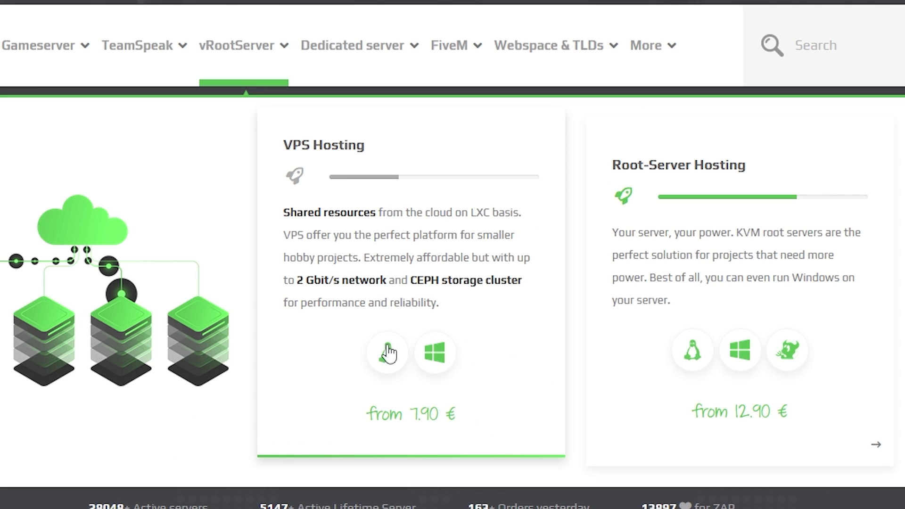
{"action": "left_click", "coordinate": [388, 353]}
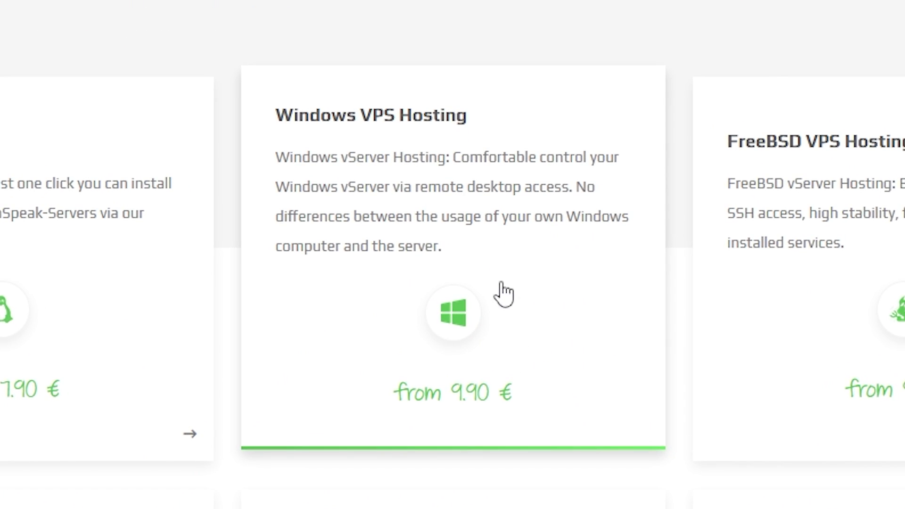
{"action": "left_click", "coordinate": [489, 339]}
{"action": "scroll", "coordinate": [452, 250], "scroll_direction": "down", "scroll_amount": 3}
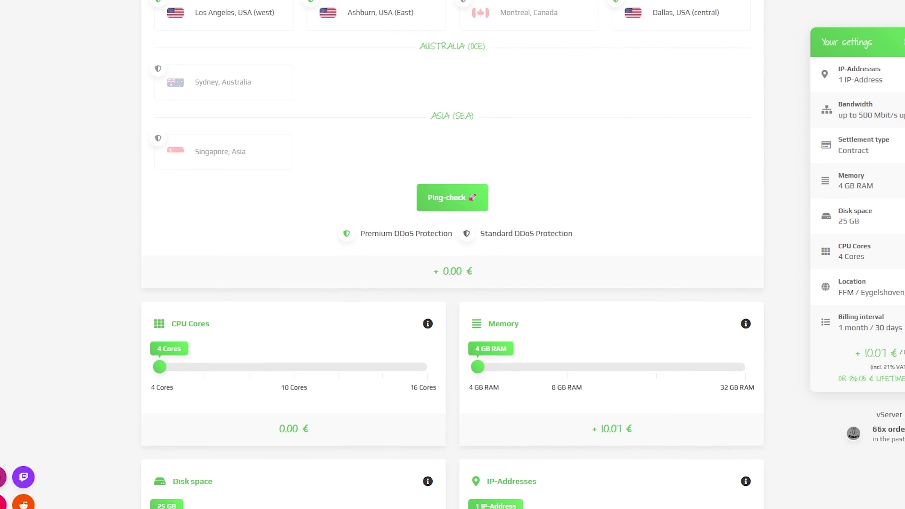
{"action": "scroll", "coordinate": [453, 250], "scroll_direction": "down", "scroll_amount": 4}
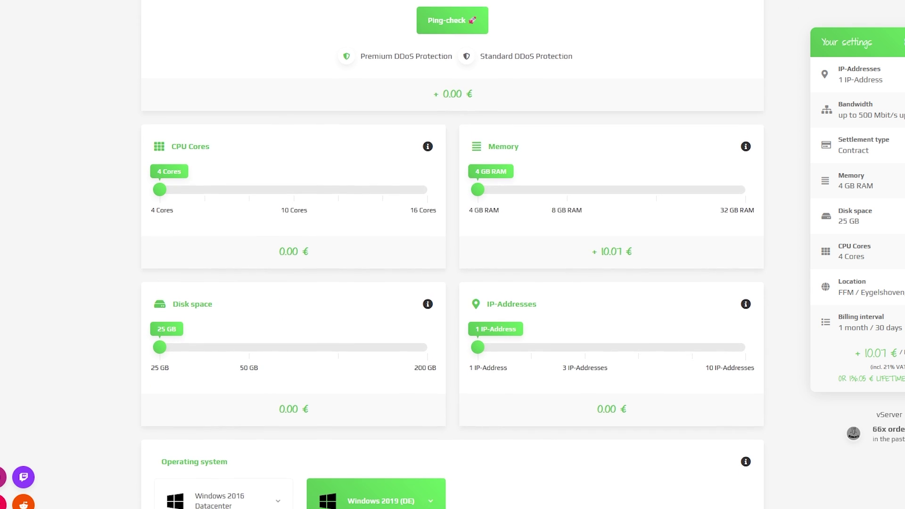
{"action": "scroll", "coordinate": [452, 250], "scroll_direction": "down", "scroll_amount": 4}
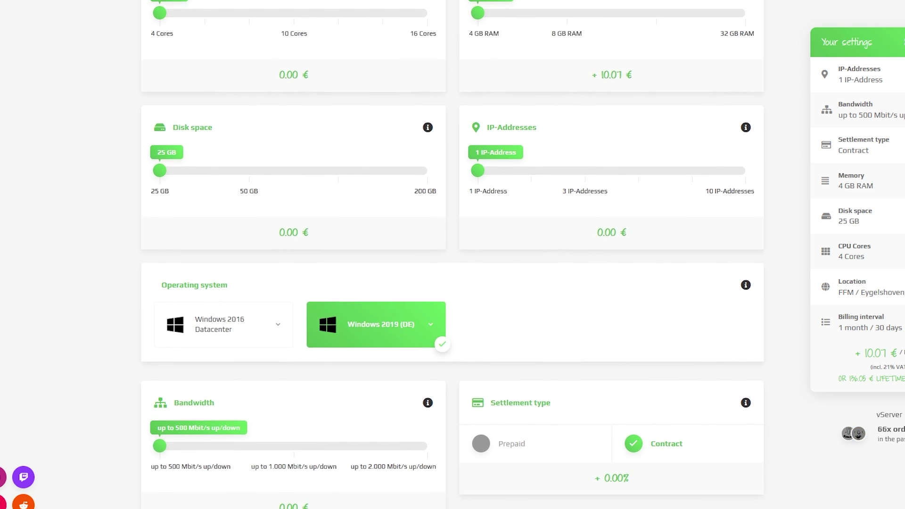
{"action": "scroll", "coordinate": [453, 250], "scroll_direction": "down", "scroll_amount": 4}
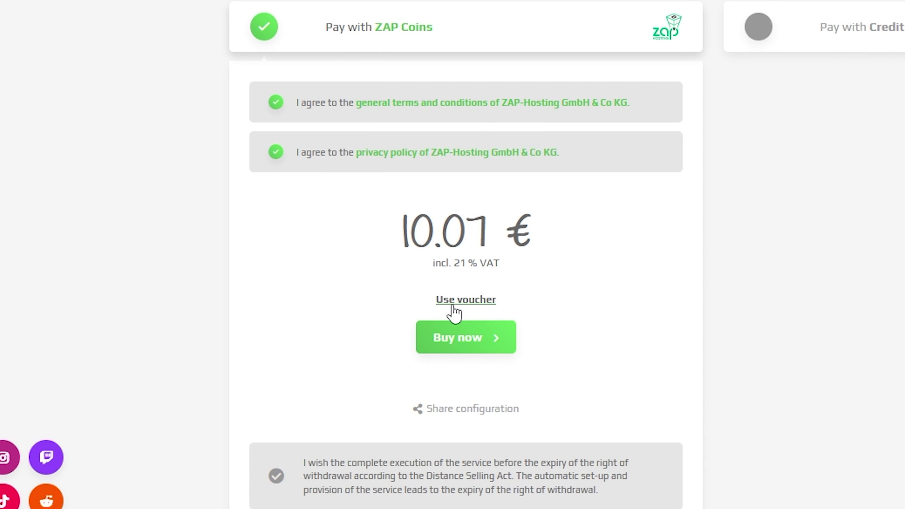
Redeem the voucher code ASSETTO on the VPS order
{"action": "left_click", "coordinate": [457, 306]}
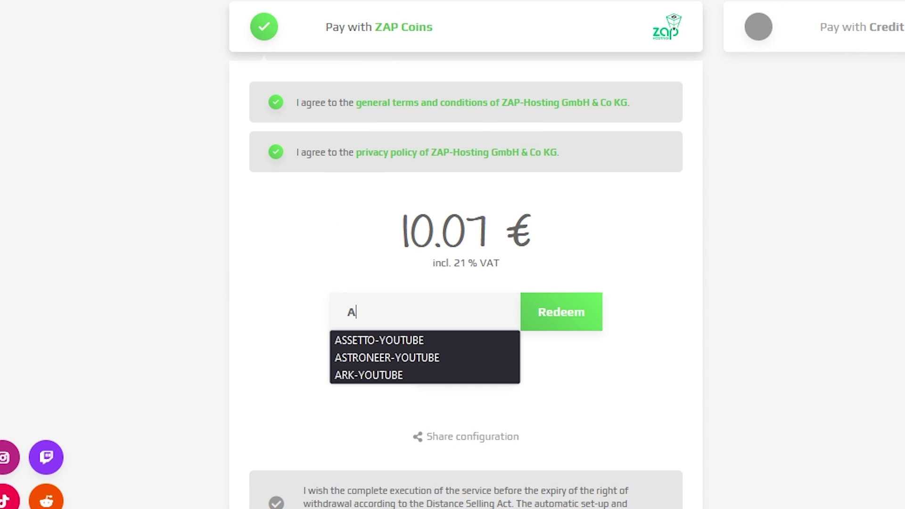
{"action": "type", "text": "ASSETTO-VPS"}
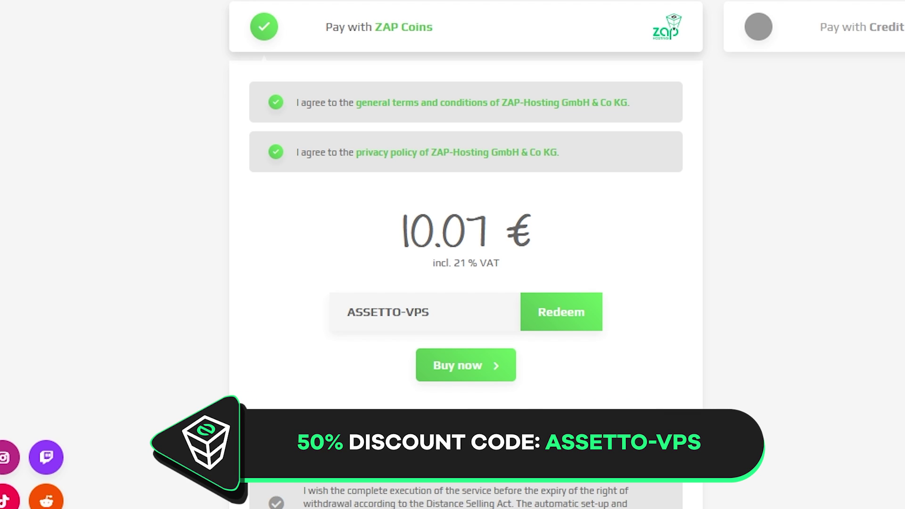
{"action": "left_click", "coordinate": [562, 316]}
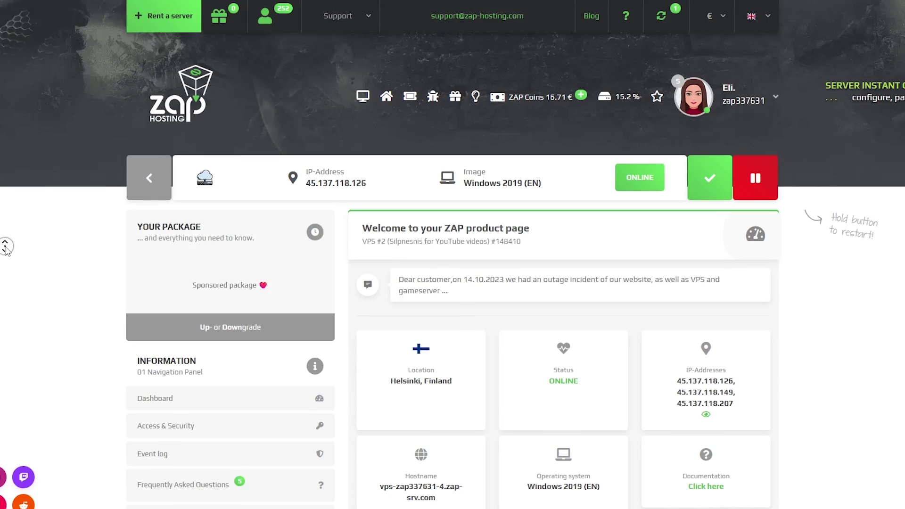
Go to the VPS settings page and select the server's IP address
{"action": "scroll", "coordinate": [6, 249], "scroll_direction": "down", "scroll_amount": 7}
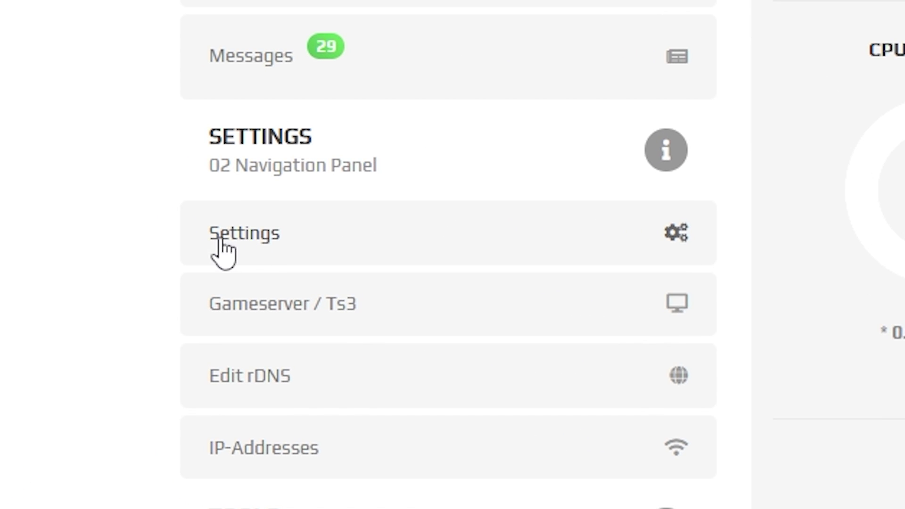
{"action": "left_click", "coordinate": [526, 207]}
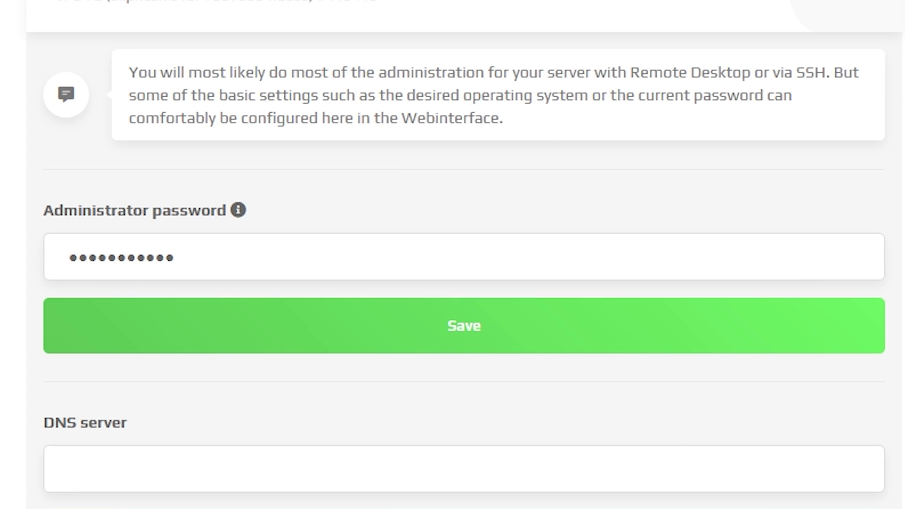
{"action": "left_click_drag", "start_coordinate": [306, 183], "coordinate": [368, 183]}
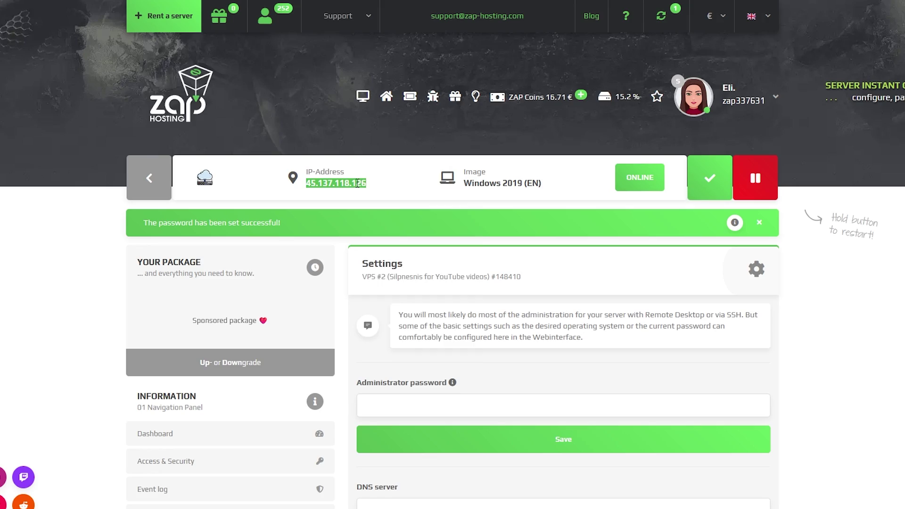
Copy the server IP and launch Remote Desktop Connection
{"action": "right_click", "coordinate": [358, 183]}
{"action": "left_click", "coordinate": [380, 196]}
{"action": "key", "text": "super"}
{"action": "type", "text": "remote"}
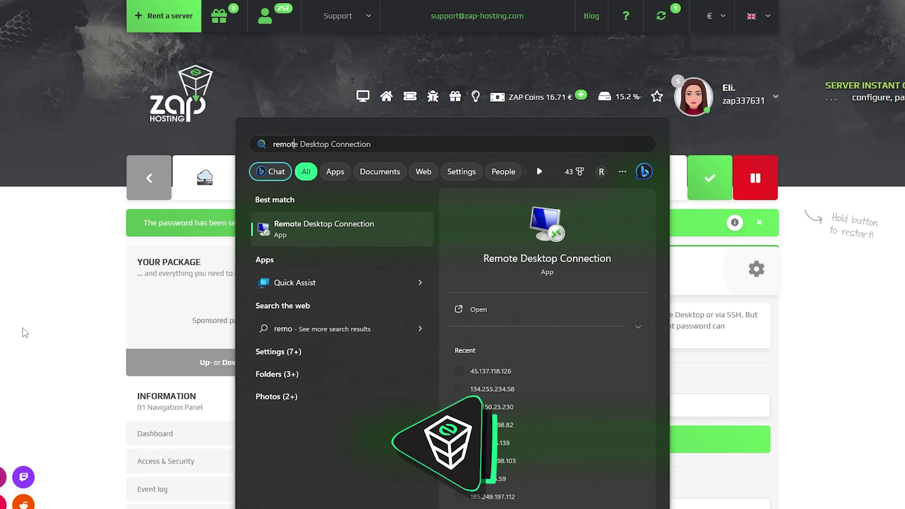
{"action": "left_click", "coordinate": [287, 233]}
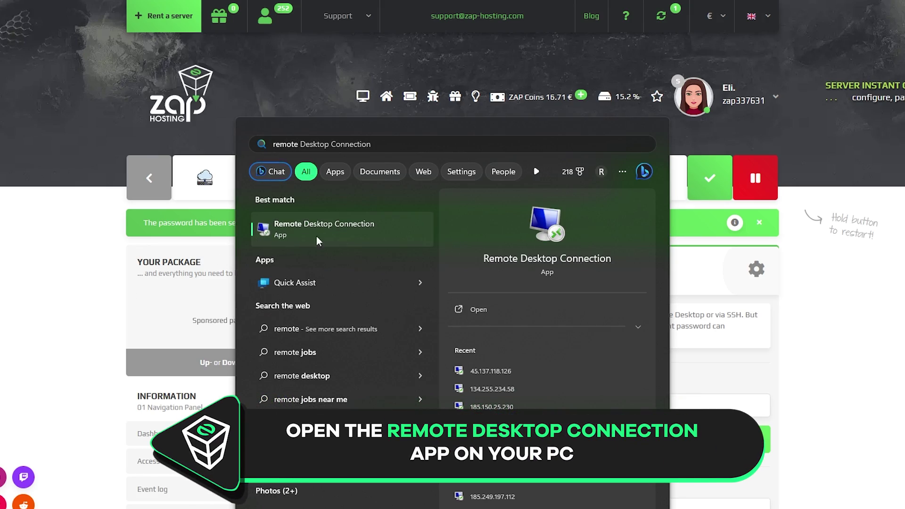
Connect to 45.137.118.126 as Administrator and enter the account password
{"action": "left_click", "coordinate": [301, 257]}
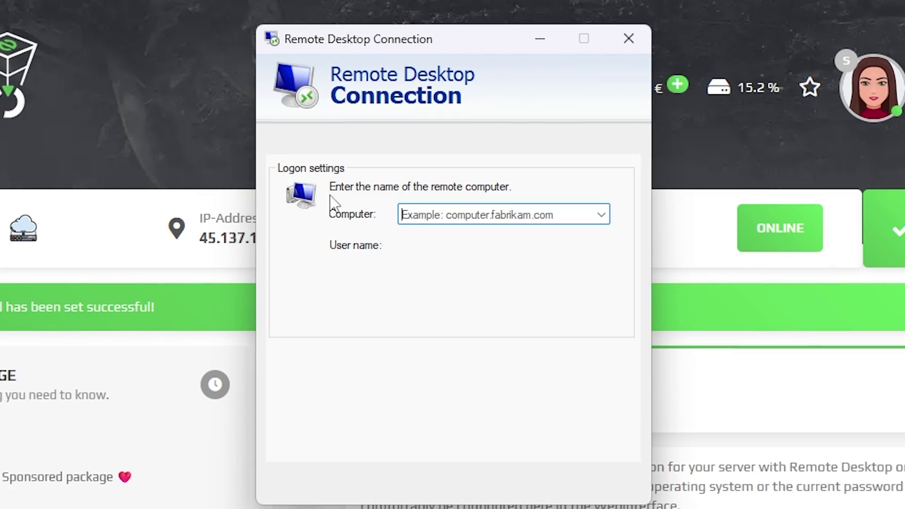
{"action": "right_click", "coordinate": [422, 219]}
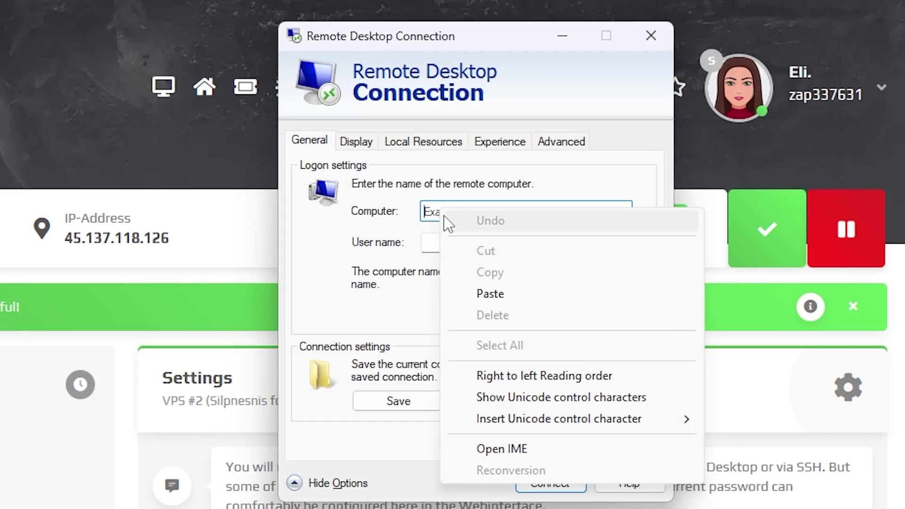
{"action": "left_click", "coordinate": [482, 299]}
{"action": "left_click_drag", "start_coordinate": [444, 242], "coordinate": [404, 242]}
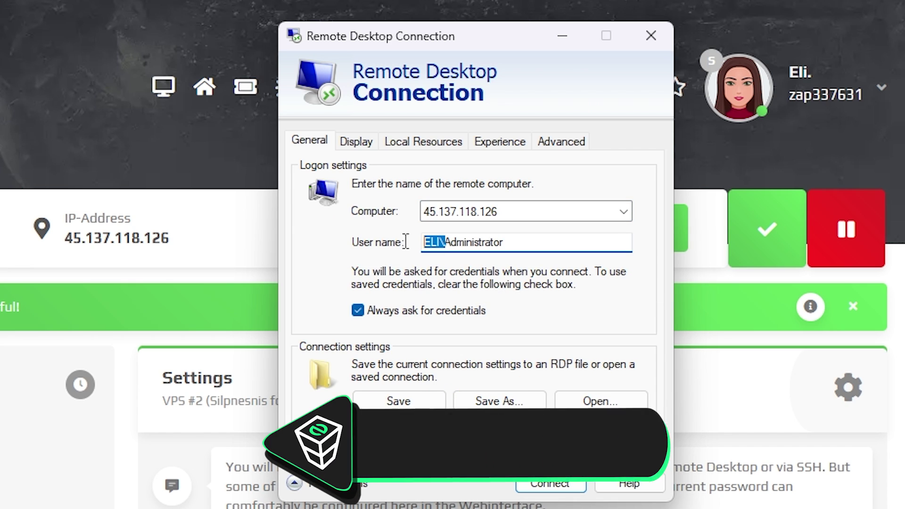
{"action": "key", "text": "BackSpace"}
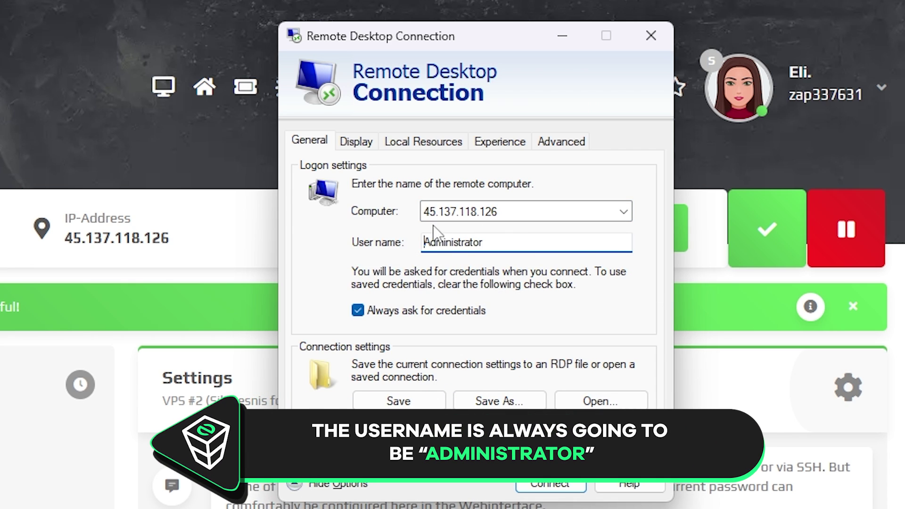
{"action": "key", "text": "Return"}
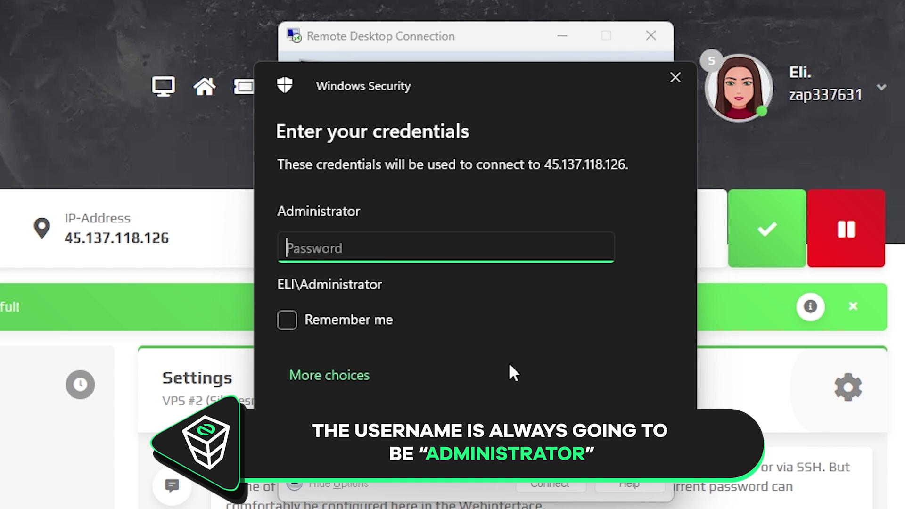
{"action": "type", "text": "•••••••"}
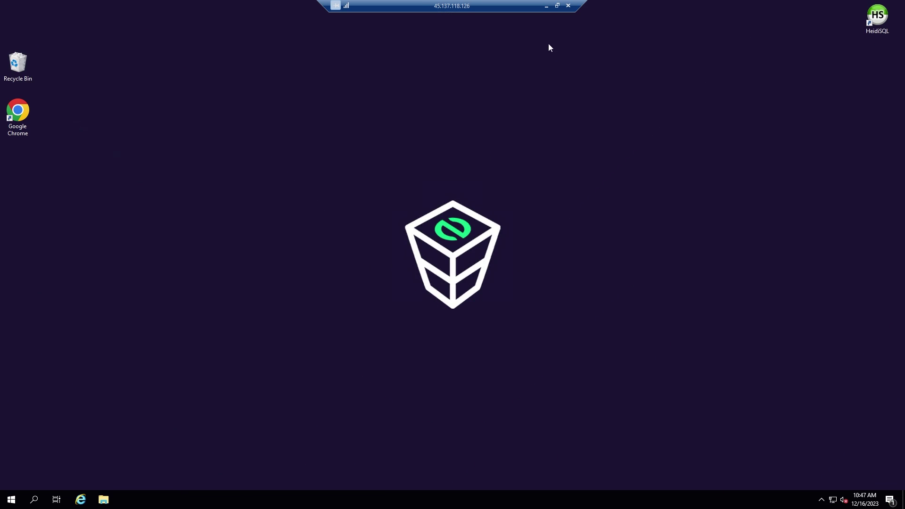
Minimize the remote session and browse Assetto Corsa's local files through Steam
{"action": "left_click", "coordinate": [546, 6]}
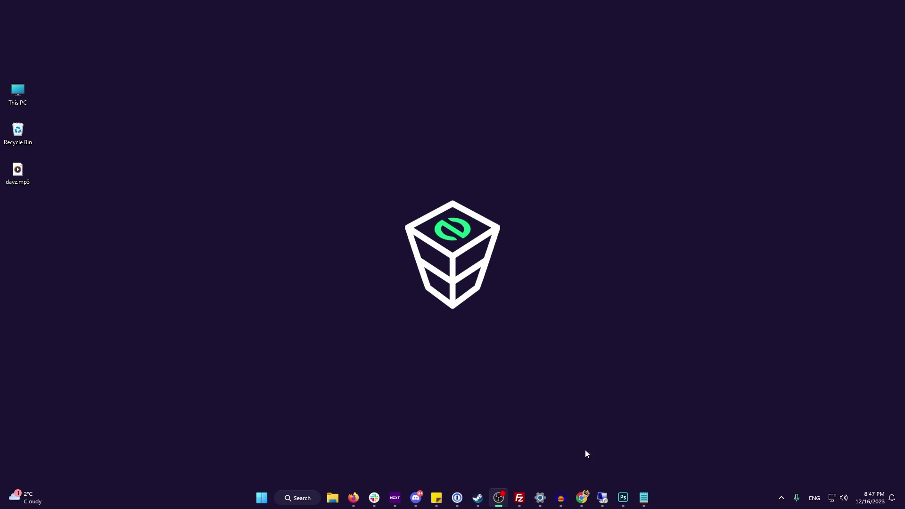
{"action": "left_click", "coordinate": [478, 498]}
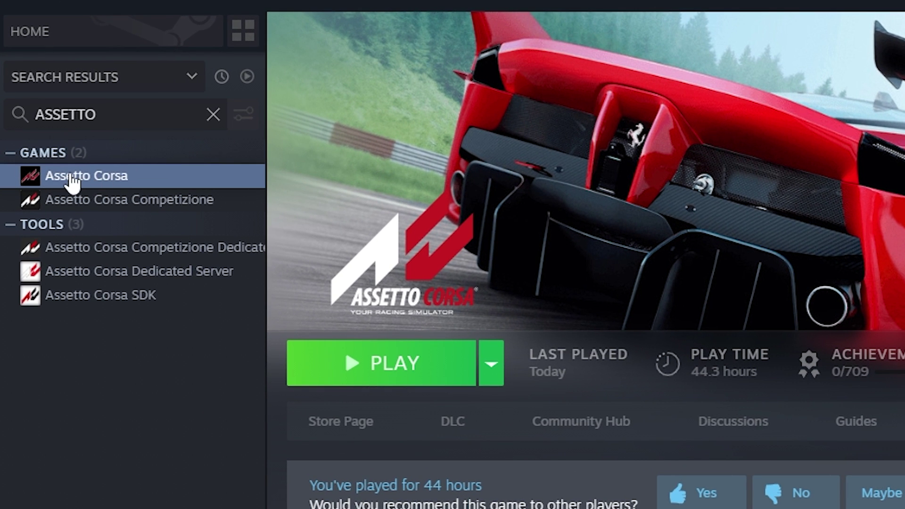
{"action": "right_click", "coordinate": [72, 181]}
{"action": "mouse_move", "coordinate": [123, 300]}
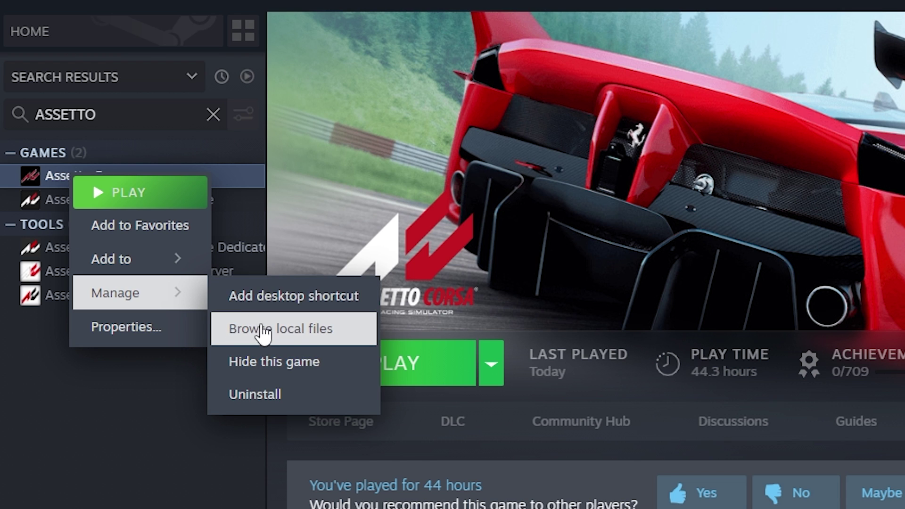
{"action": "left_click", "coordinate": [262, 330]}
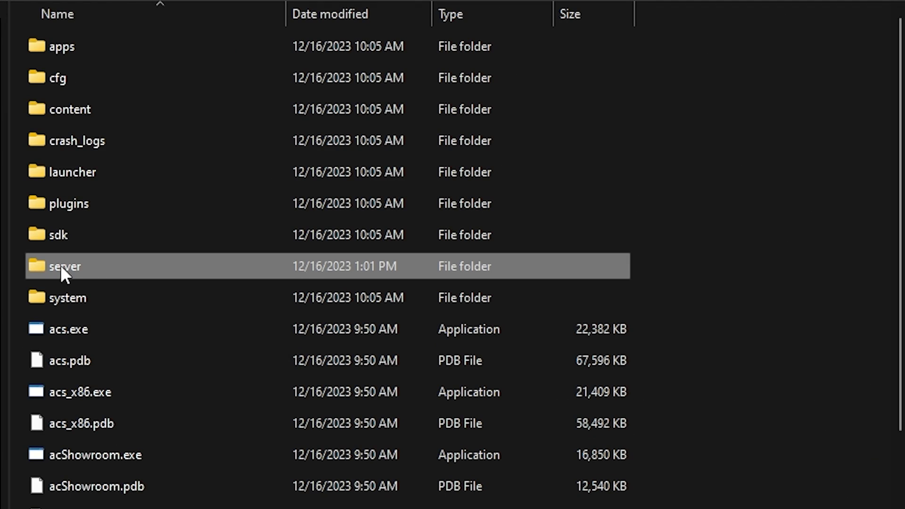
Copy the server folder onto the VPS desktop and open its cfg folder
{"action": "right_click", "coordinate": [75, 263]}
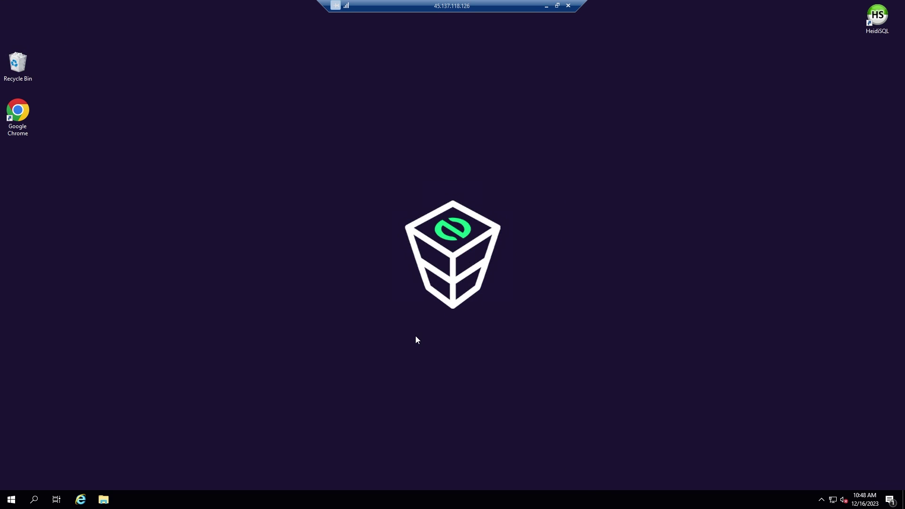
{"action": "right_click", "coordinate": [232, 285]}
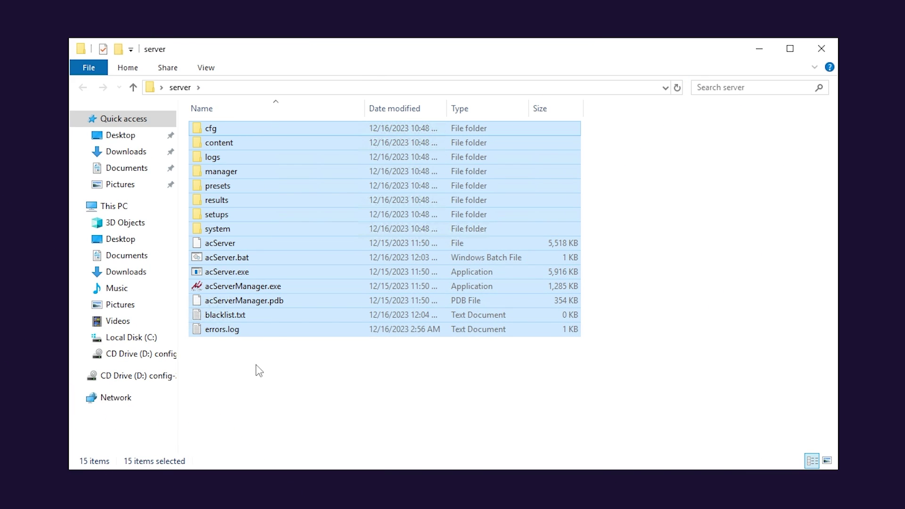
{"action": "left_click", "coordinate": [259, 371]}
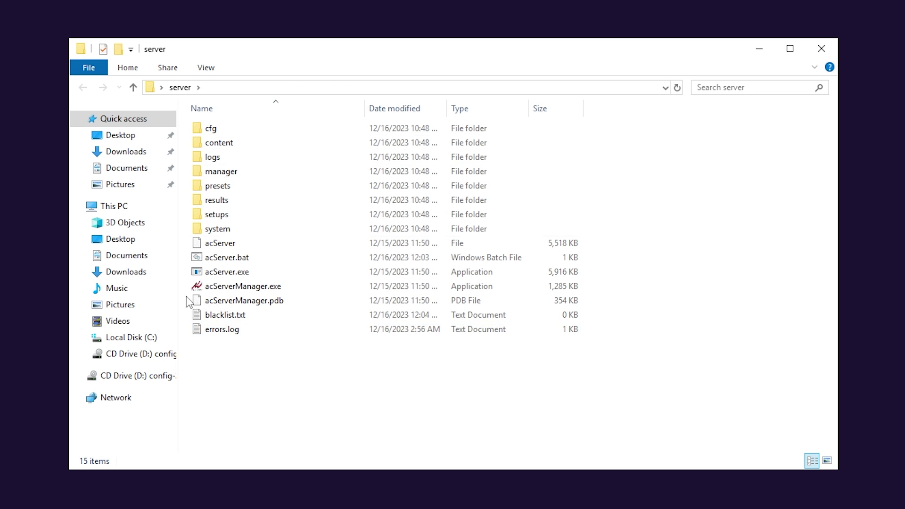
{"action": "double_click", "coordinate": [223, 129]}
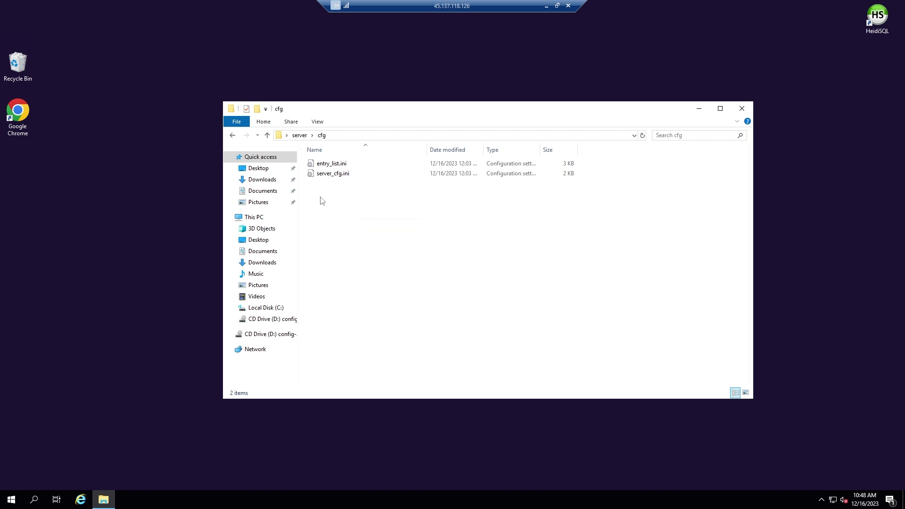
Launch acServerManager.exe from the local server folder and start exporting the configuration
{"action": "left_click", "coordinate": [546, 7]}
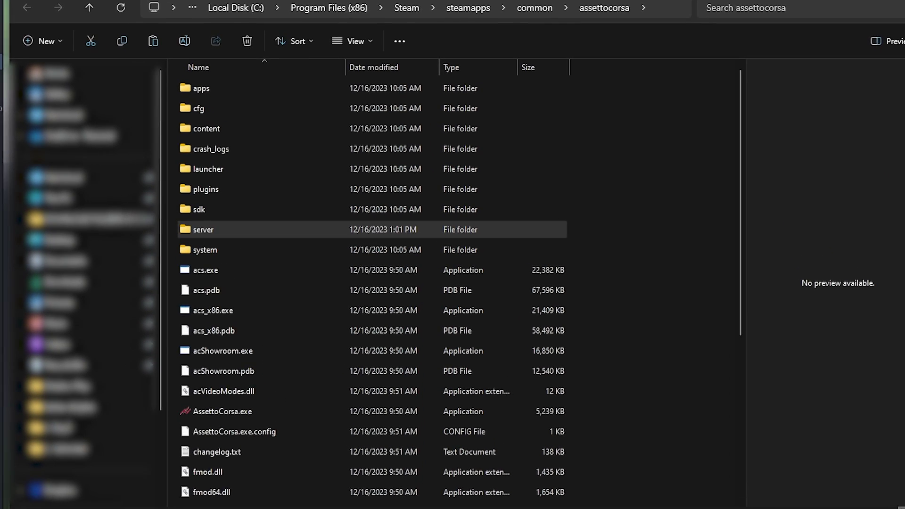
{"action": "double_click", "coordinate": [190, 231]}
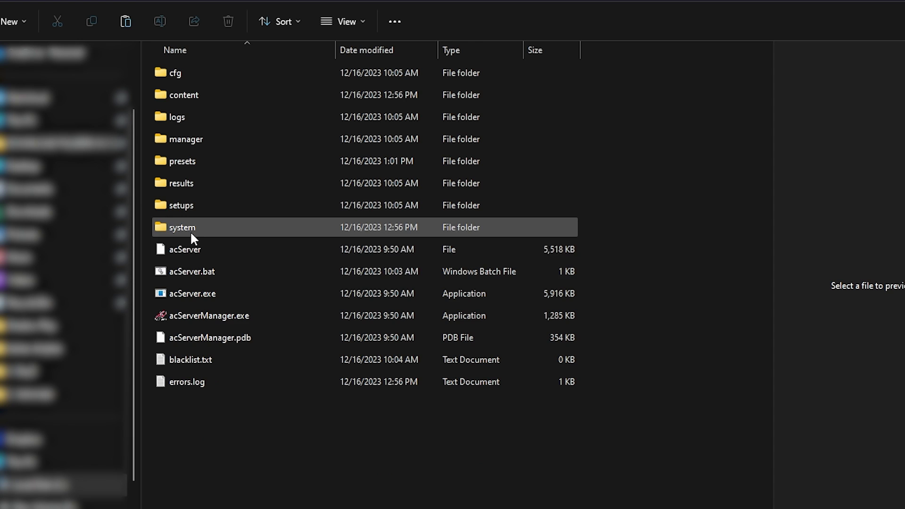
{"action": "left_click", "coordinate": [213, 315]}
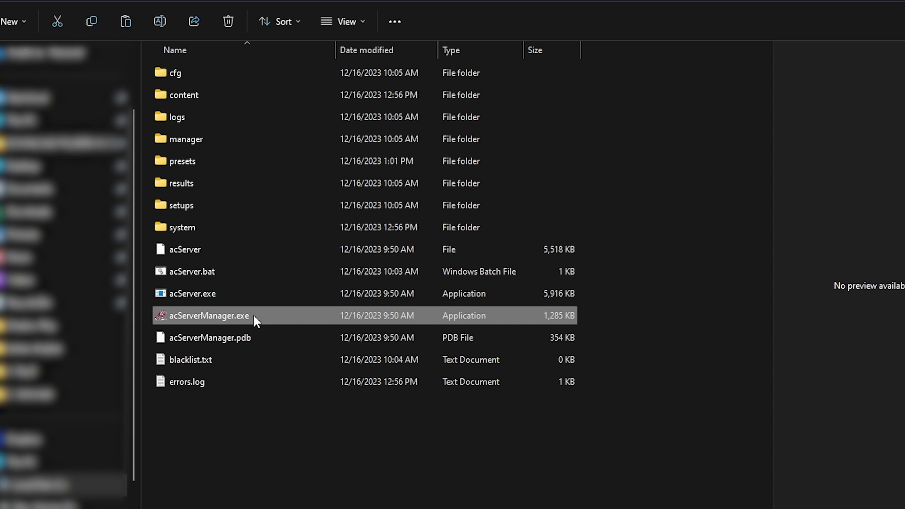
{"action": "double_click", "coordinate": [222, 314]}
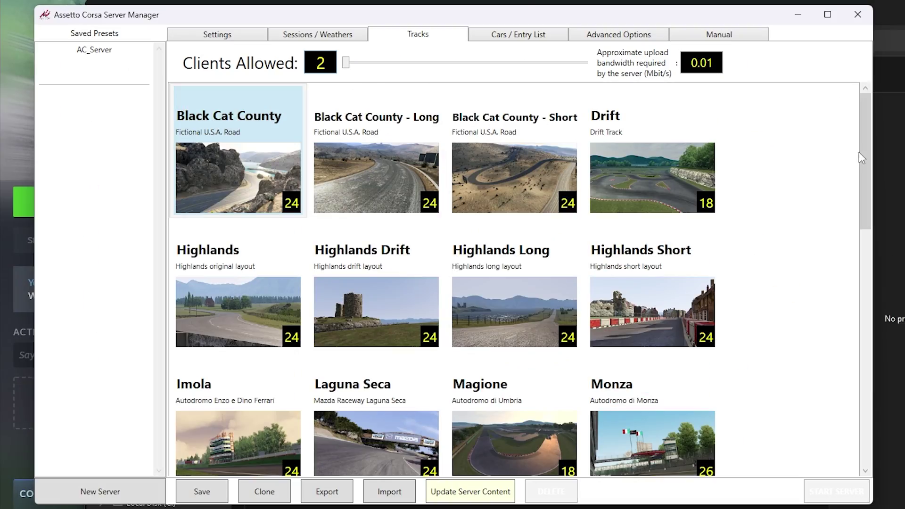
{"action": "scroll", "coordinate": [841, 283], "scroll_direction": "down", "scroll_amount": 15}
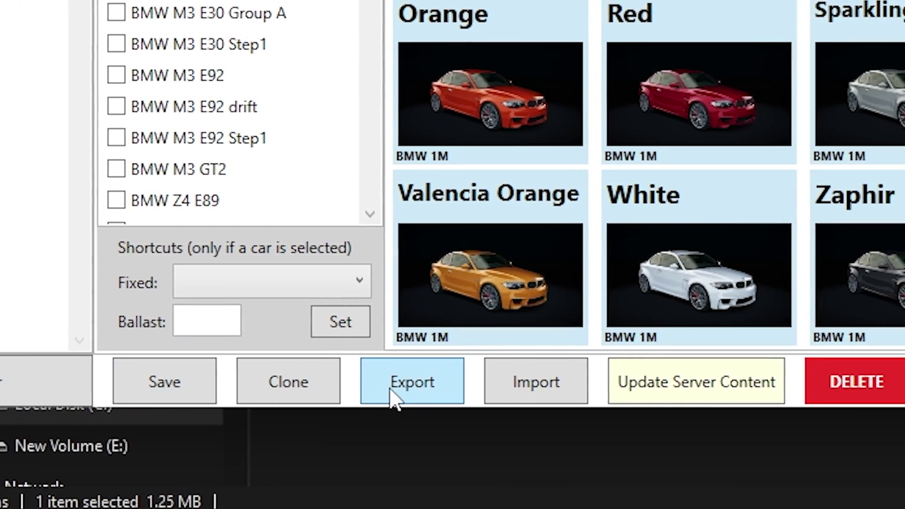
{"action": "left_click", "coordinate": [575, 394]}
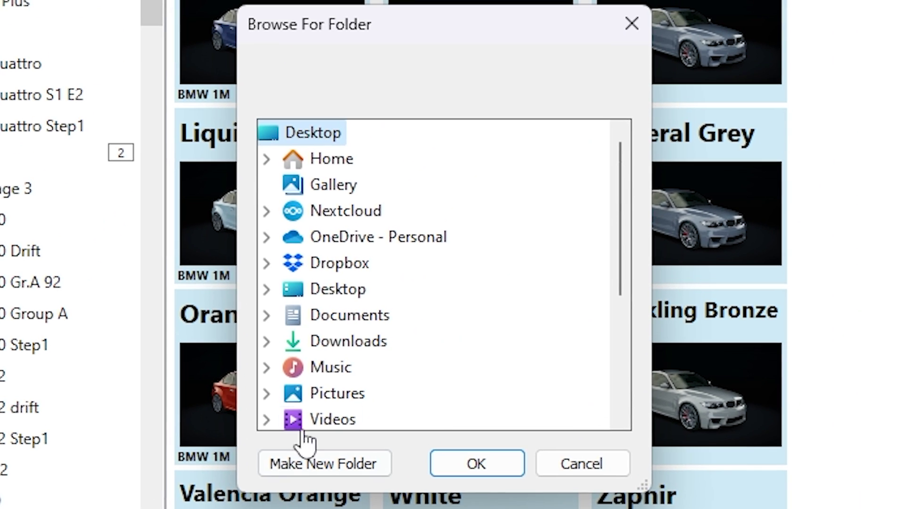
Confirm the Desktop as export destination and start copying server_cfg.ini
{"action": "left_click", "coordinate": [469, 461]}
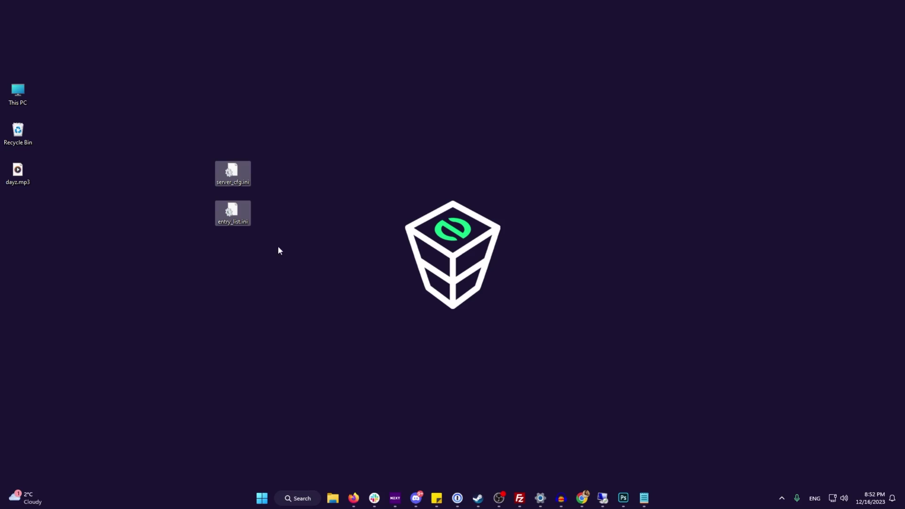
{"action": "right_click", "coordinate": [222, 165]}
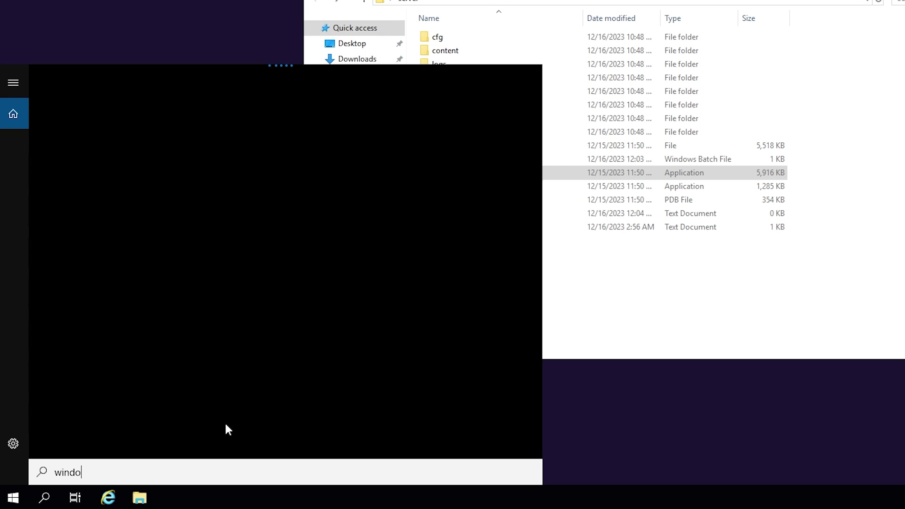
Run PowerShell as administrator and add ASSETTO Server firewall rules for ports 8081 and 9600
{"action": "type", "text": "ws powershell"}
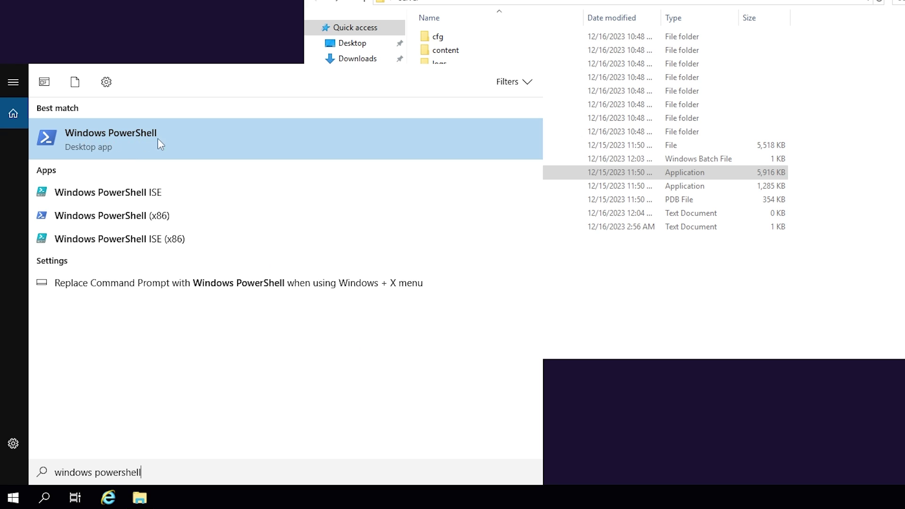
{"action": "right_click", "coordinate": [122, 141]}
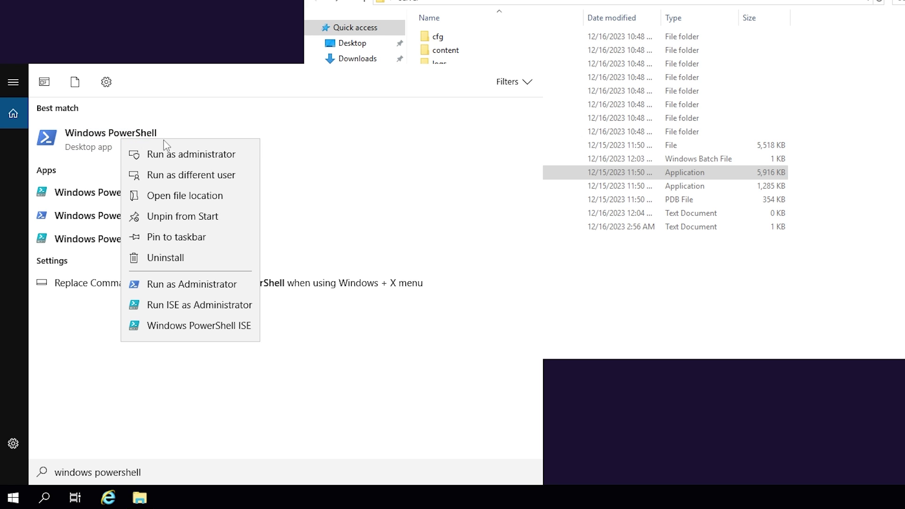
{"action": "left_click", "coordinate": [189, 155]}
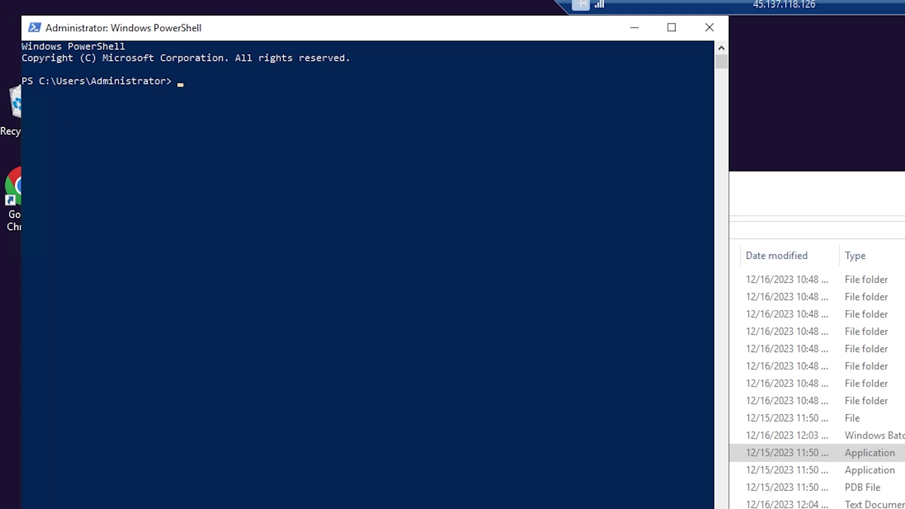
{"action": "right_click", "coordinate": [222, 95]}
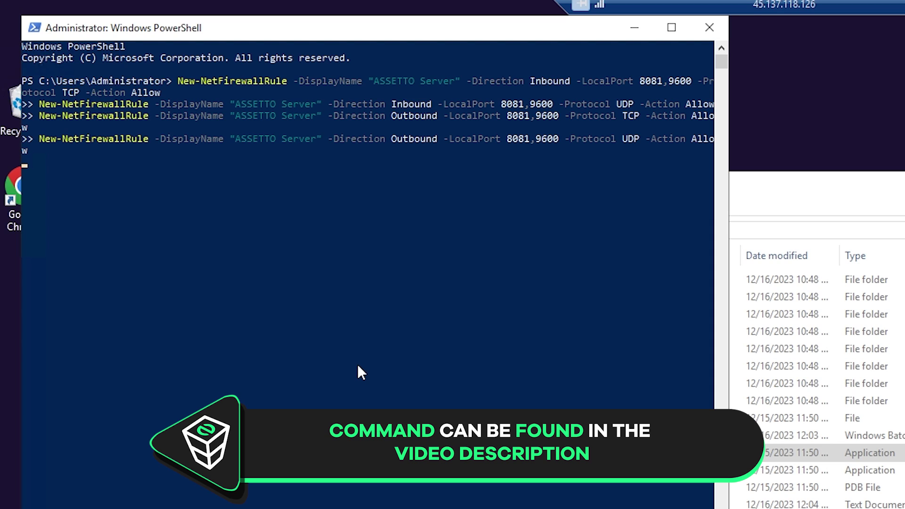
{"action": "key", "text": "Return"}
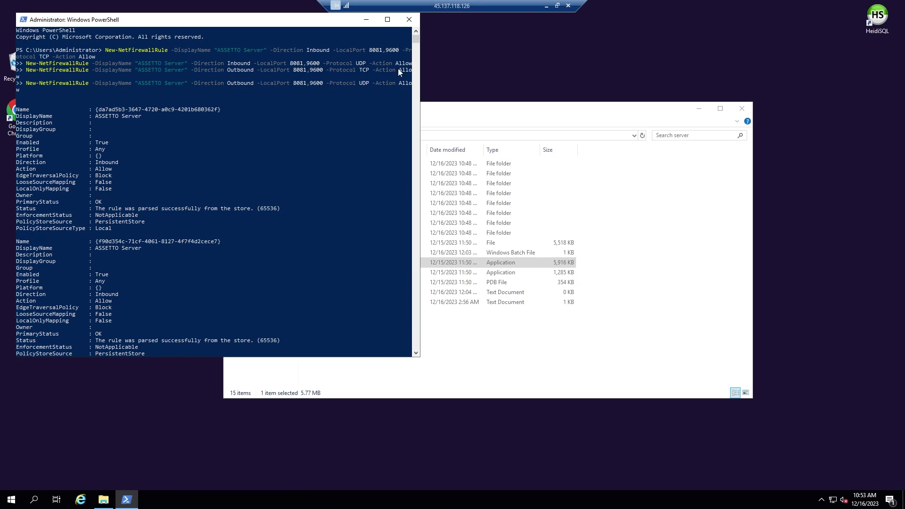
{"action": "left_click", "coordinate": [409, 20]}
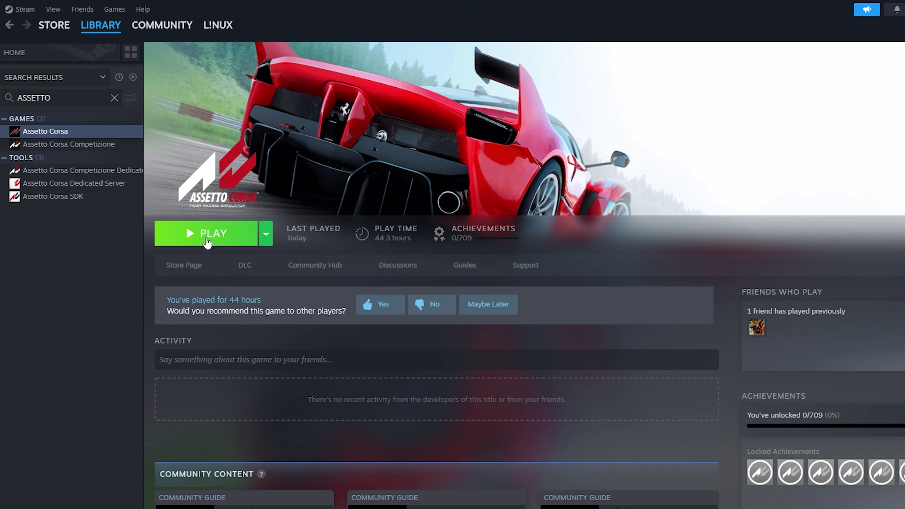
Launch Assetto Corsa, search the online list for zap-hosting, and select that server
{"action": "left_click", "coordinate": [215, 237]}
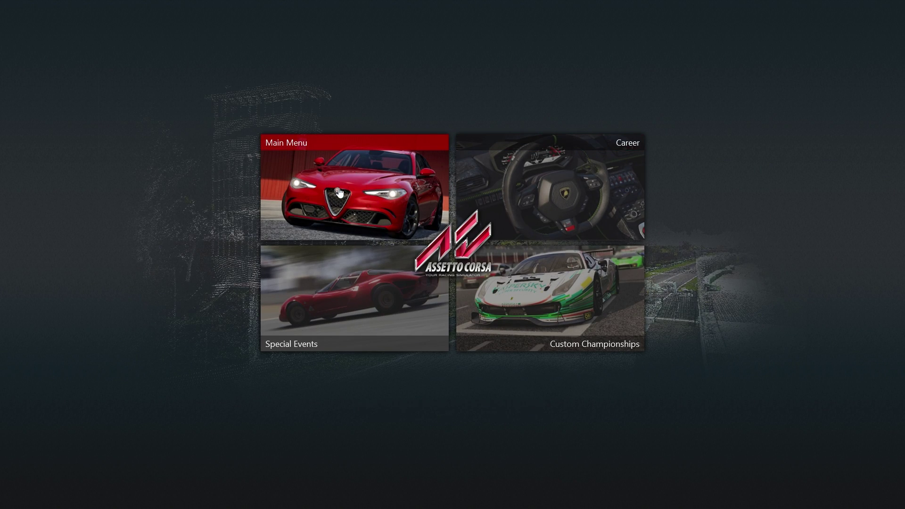
{"action": "left_click", "coordinate": [339, 193]}
{"action": "left_click", "coordinate": [254, 104]}
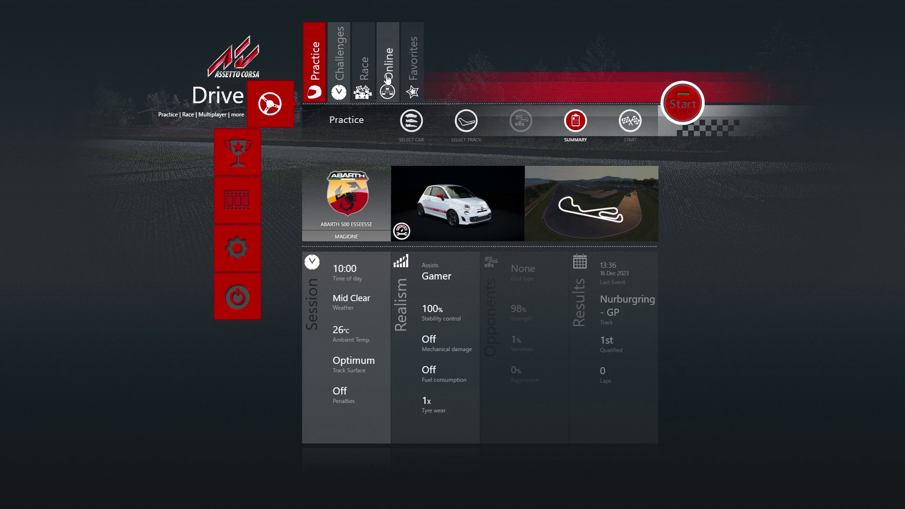
{"action": "left_click", "coordinate": [388, 80]}
{"action": "type", "text": "zap-h"}
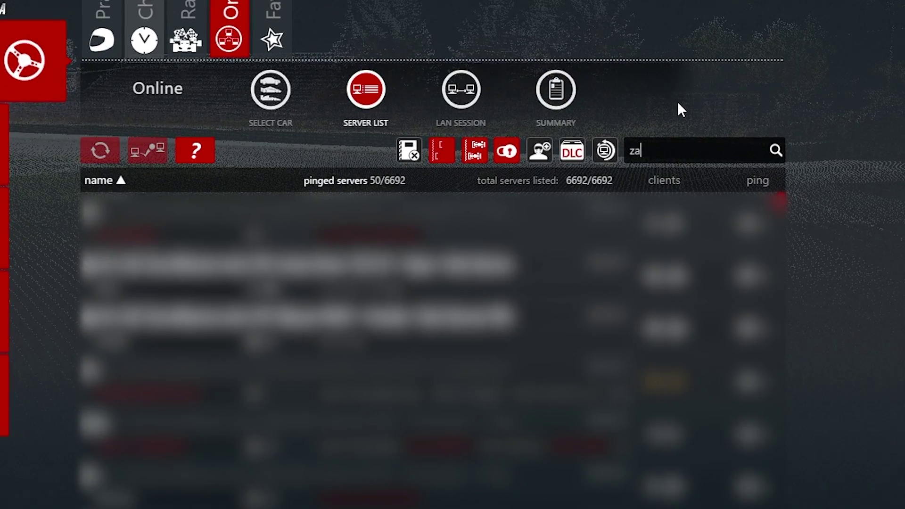
{"action": "type", "text": "osting"}
{"action": "left_click", "coordinate": [359, 219]}
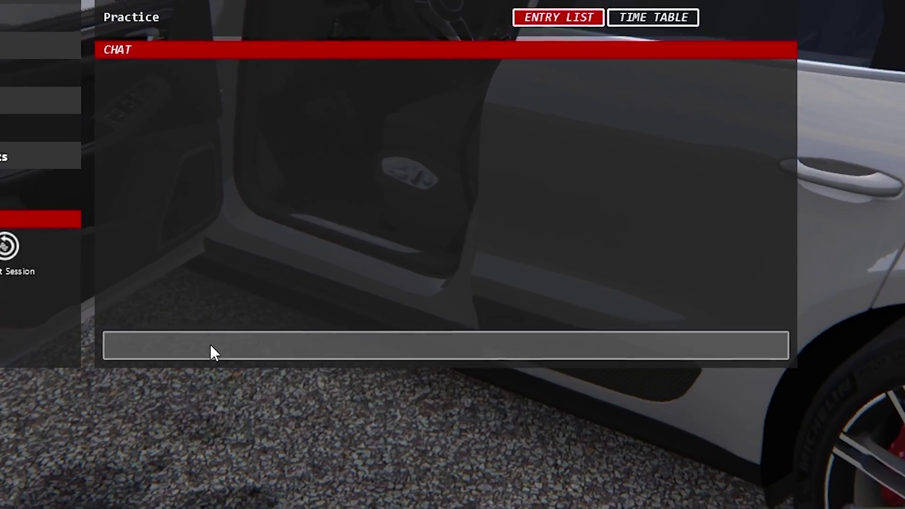
Type /admin followed by the admin password into the chat box
{"action": "left_click", "coordinate": [211, 348]}
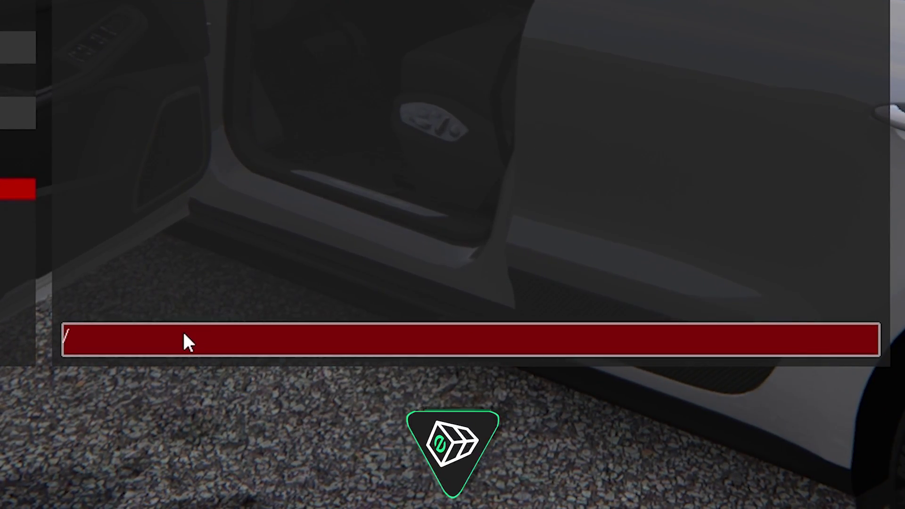
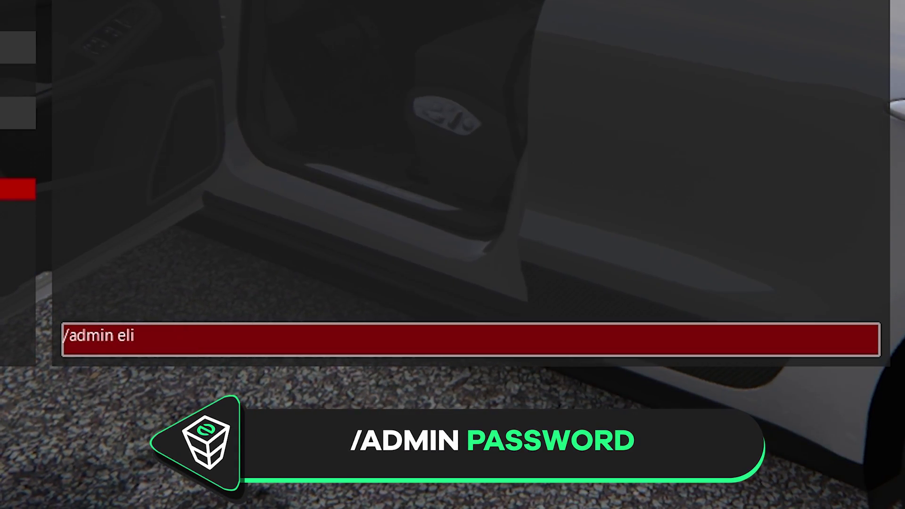